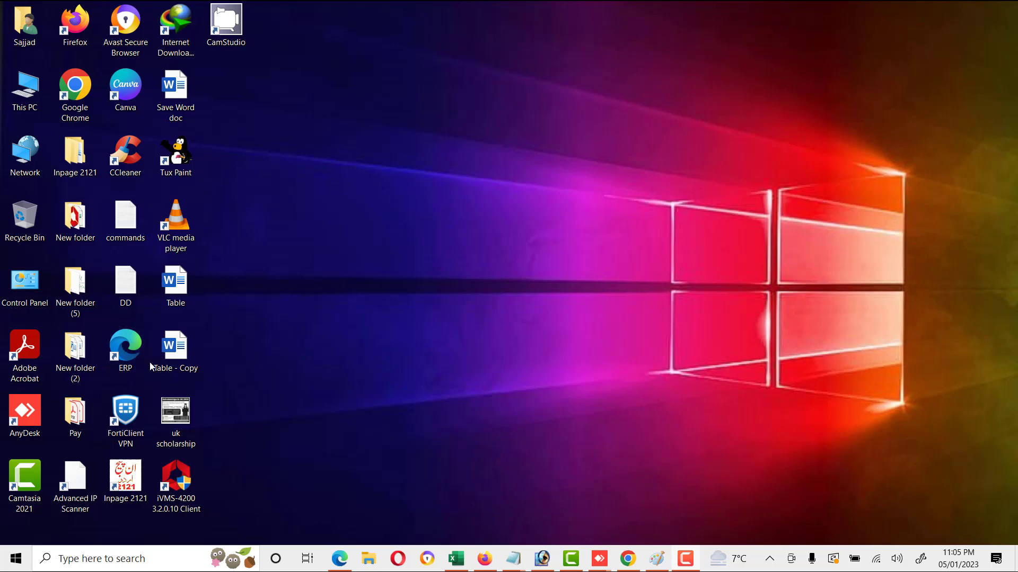
Step: Open the "Table - Copy" document from the desktop and shade the first column's Tuesday cell tan
double_click(176, 348)
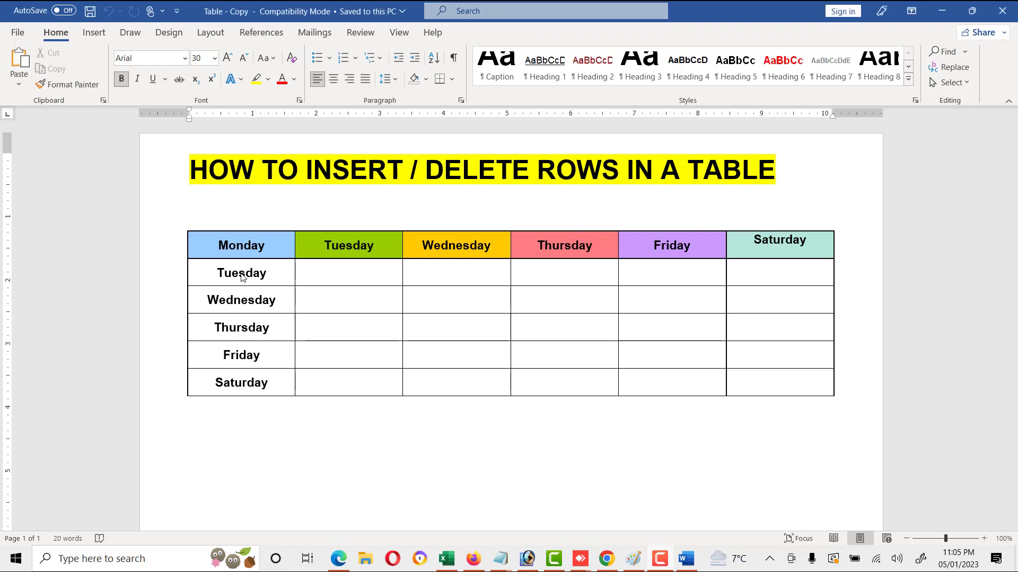
click(202, 275)
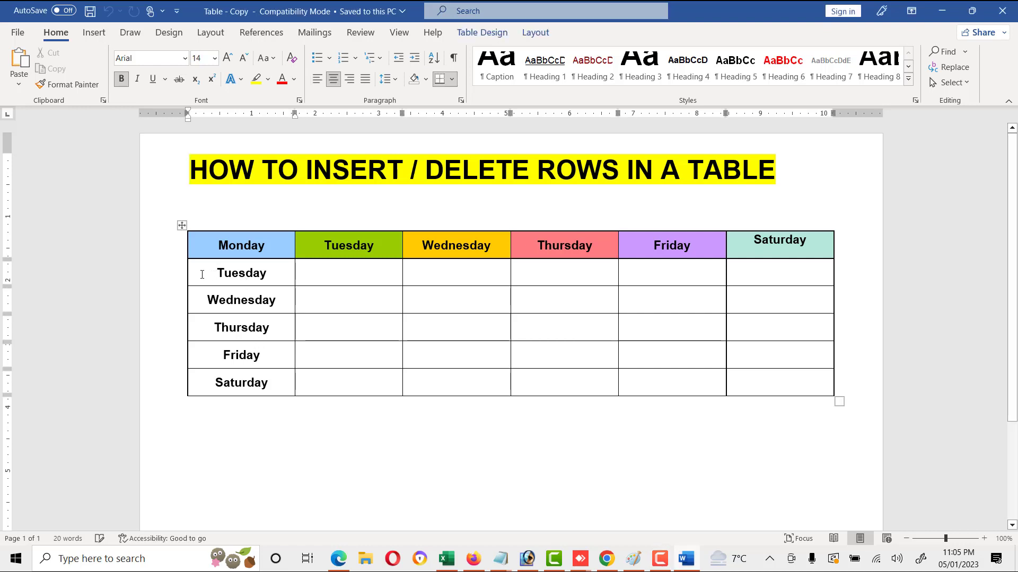
drag(202, 275, 275, 275)
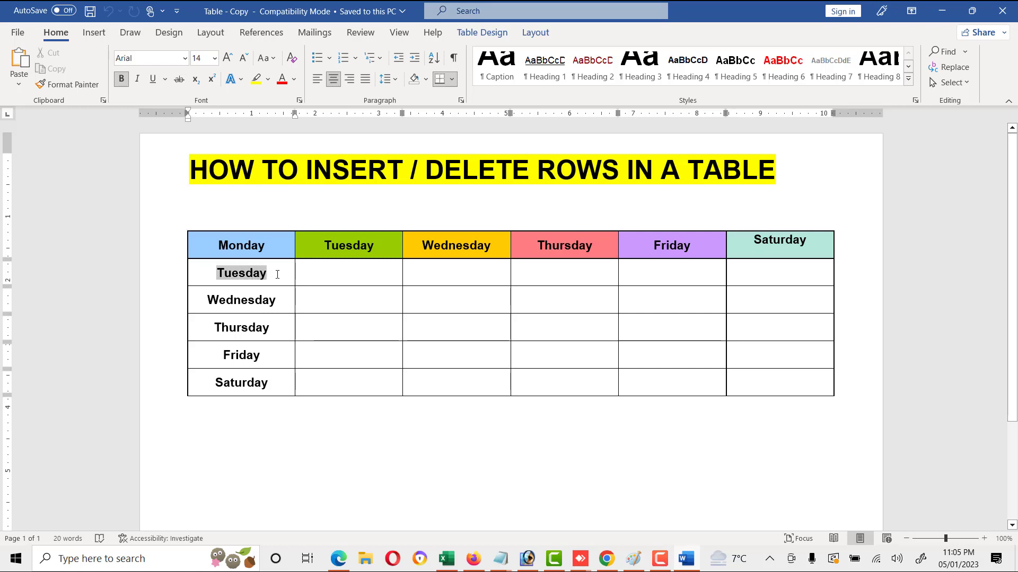
drag(274, 275, 277, 274)
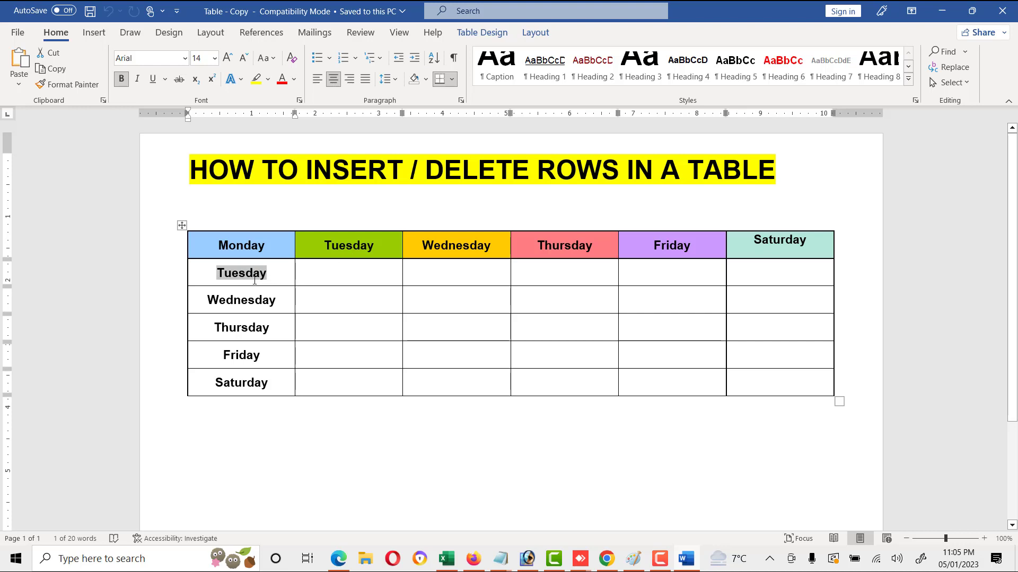
drag(215, 270, 274, 276)
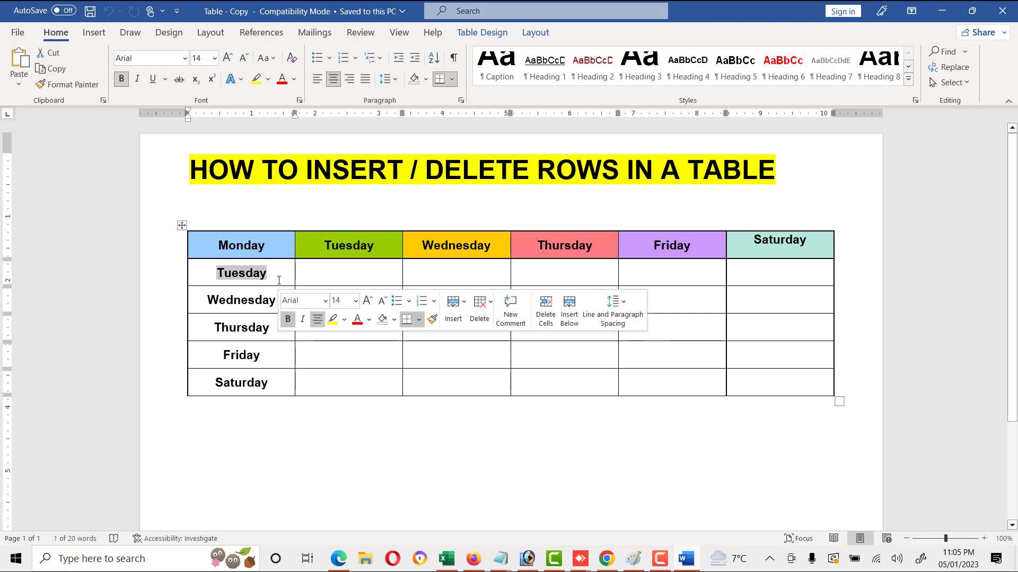
click(395, 319)
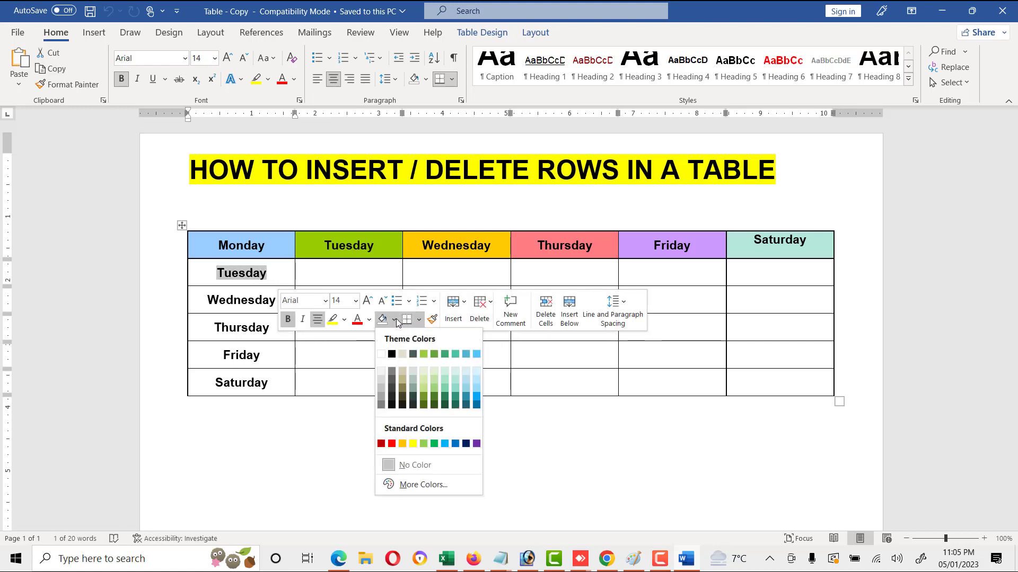
click(402, 380)
Step: Shade the first column's Wednesday cell light green and its Thursday cell light blue
drag(204, 299, 282, 302)
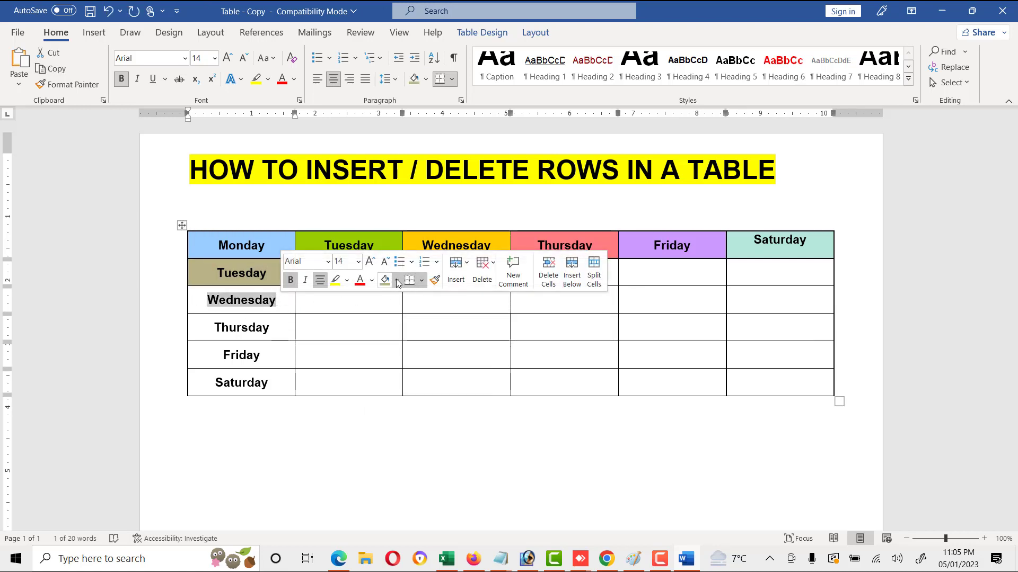
click(397, 280)
click(422, 343)
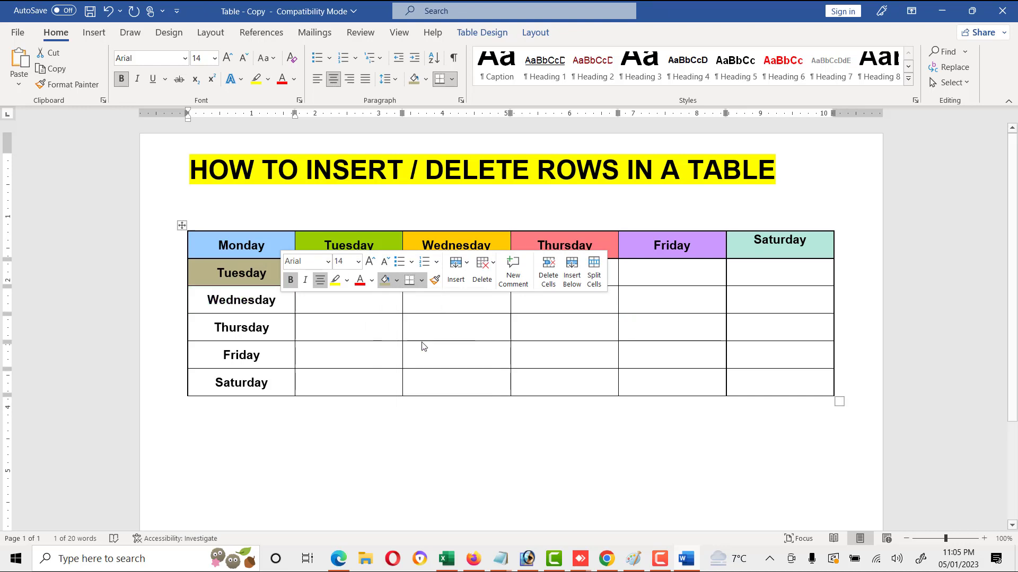
drag(214, 327, 270, 328)
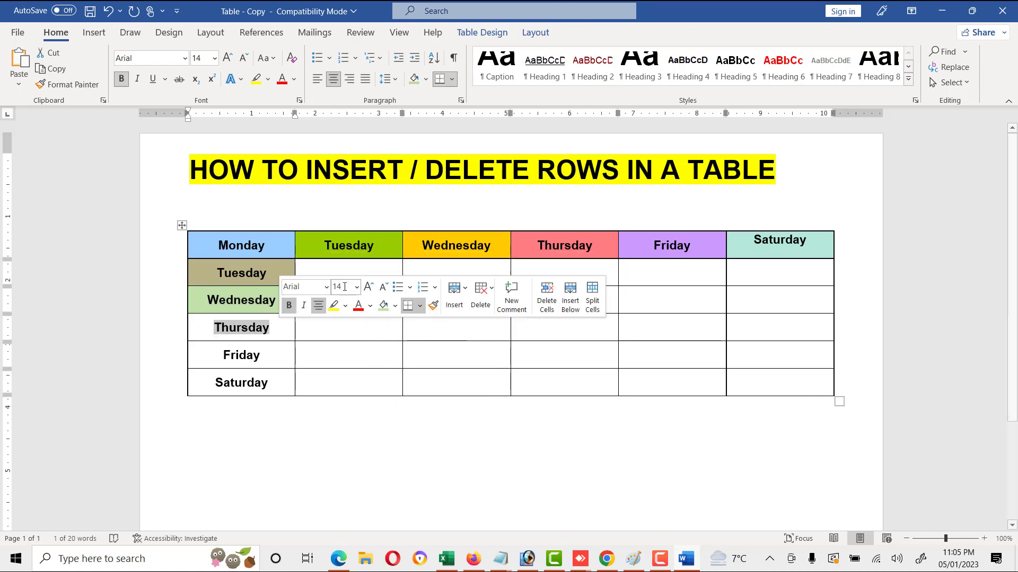
click(395, 306)
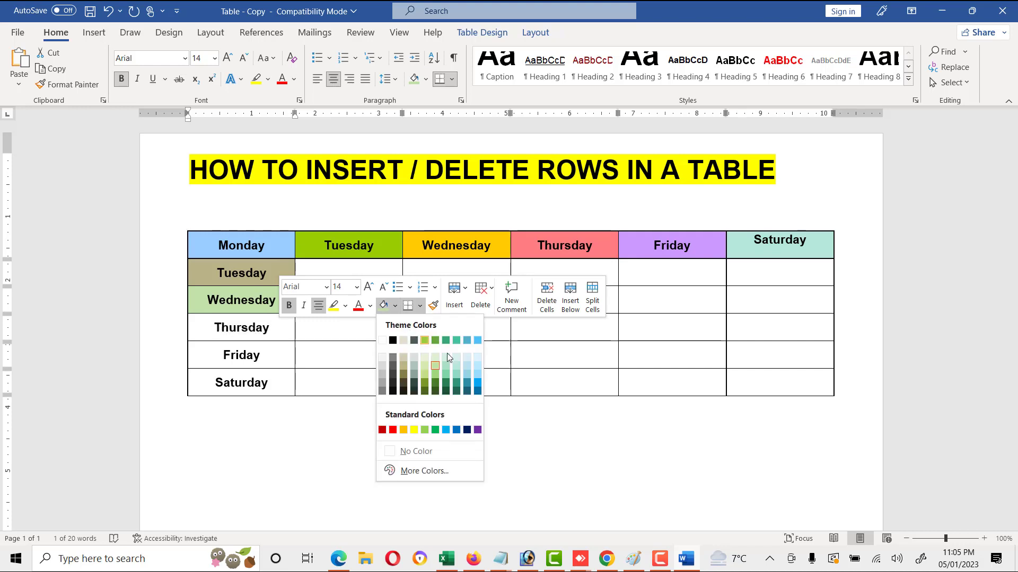
click(469, 369)
Step: Shade the first column's Friday cell bright blue and its Saturday cell medium green
drag(220, 355, 279, 355)
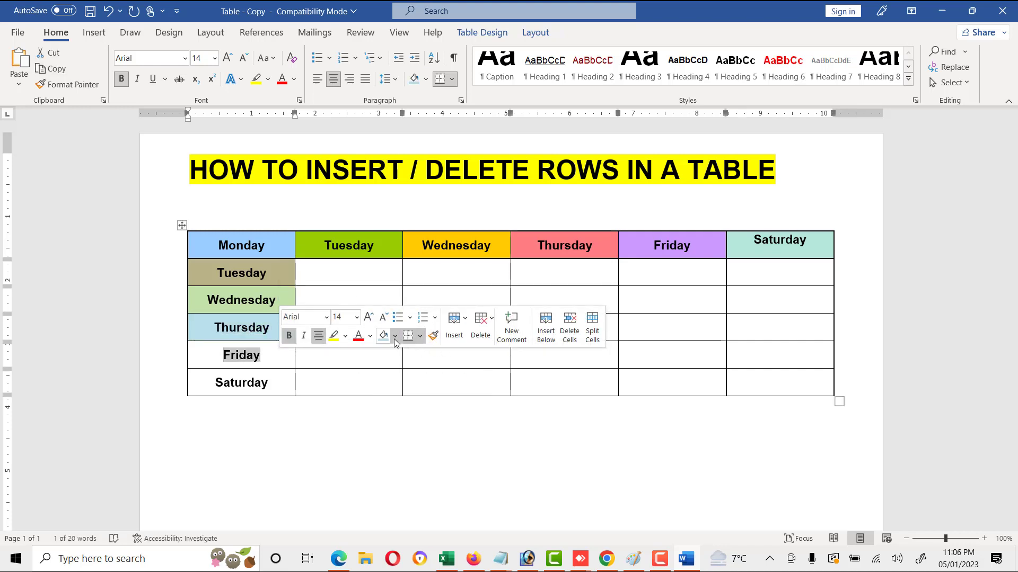
click(395, 340)
click(479, 411)
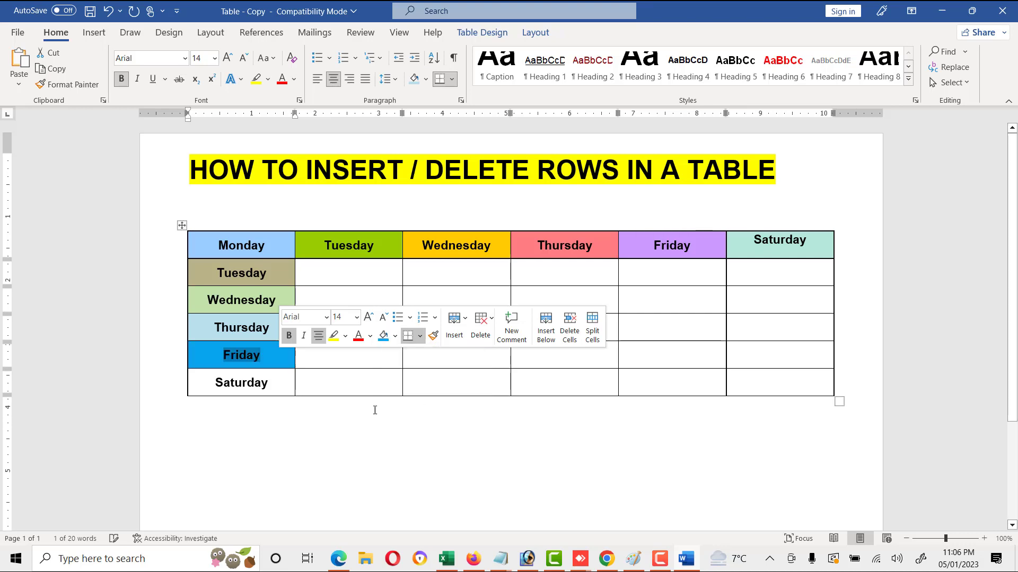
drag(215, 383, 273, 383)
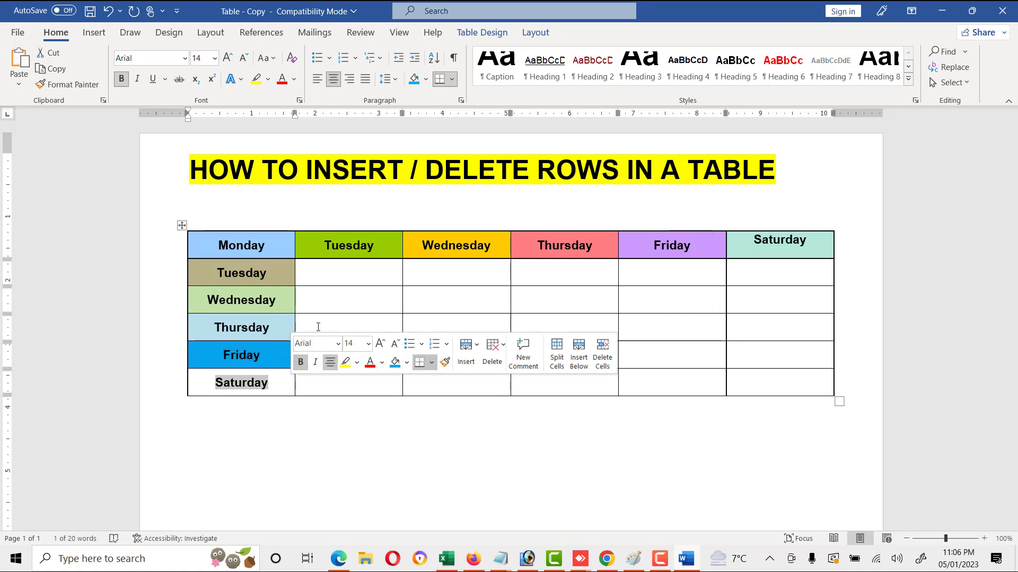
click(407, 363)
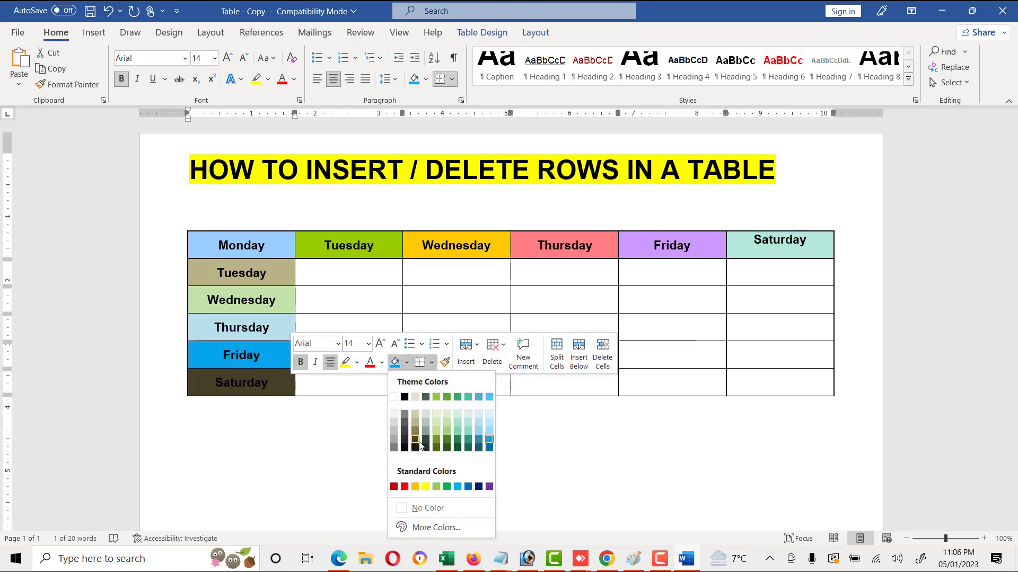
click(457, 431)
click(529, 437)
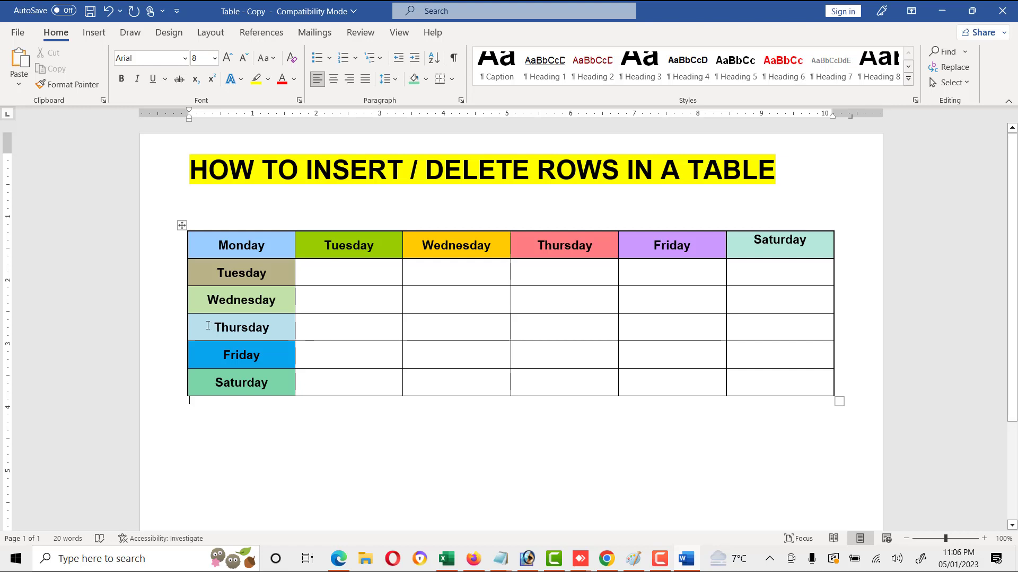
Step: Insert a blank row directly below the Thursday row of the table
click(207, 326)
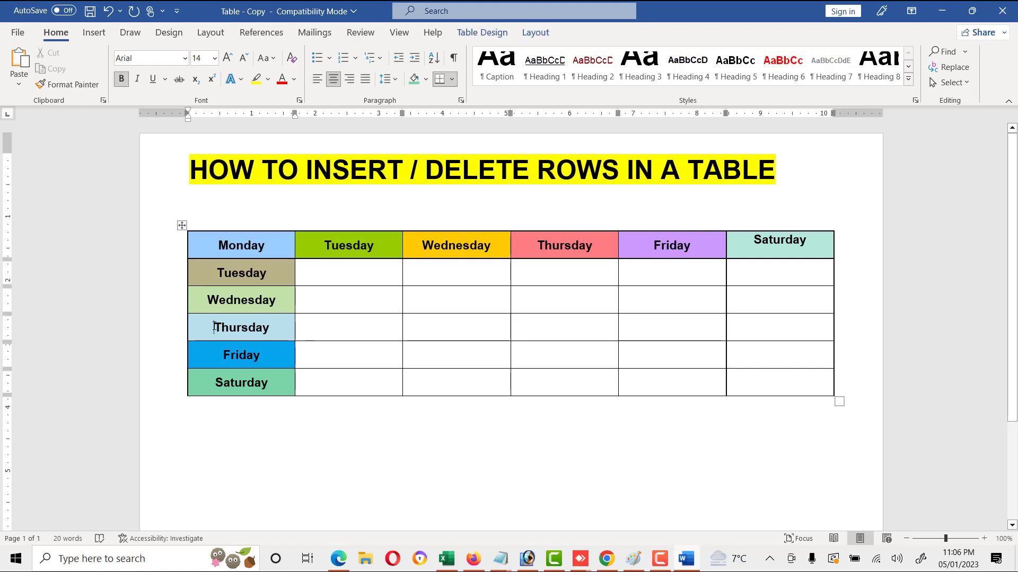
right_click(213, 326)
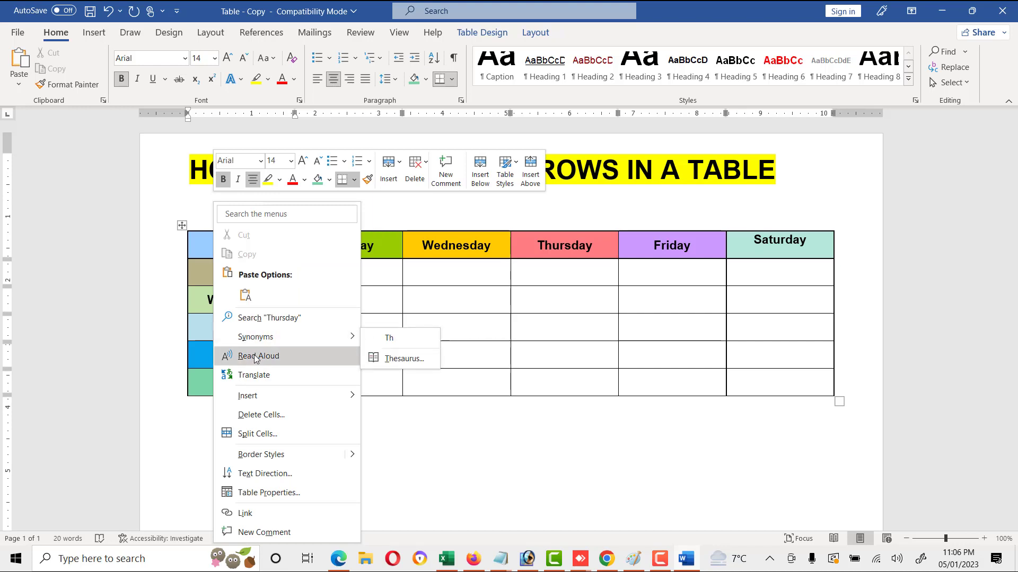
mouse_move(271, 399)
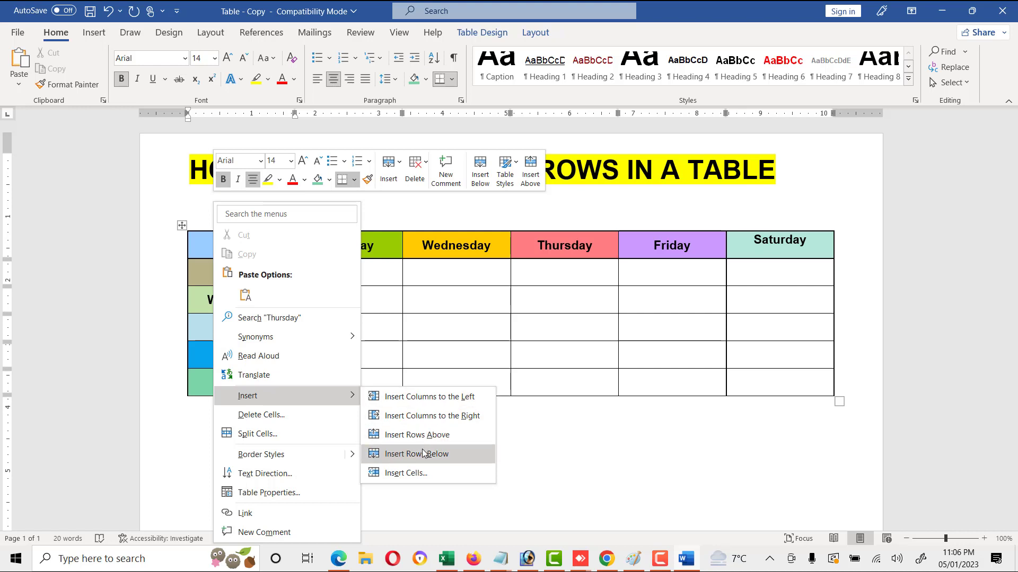
click(400, 166)
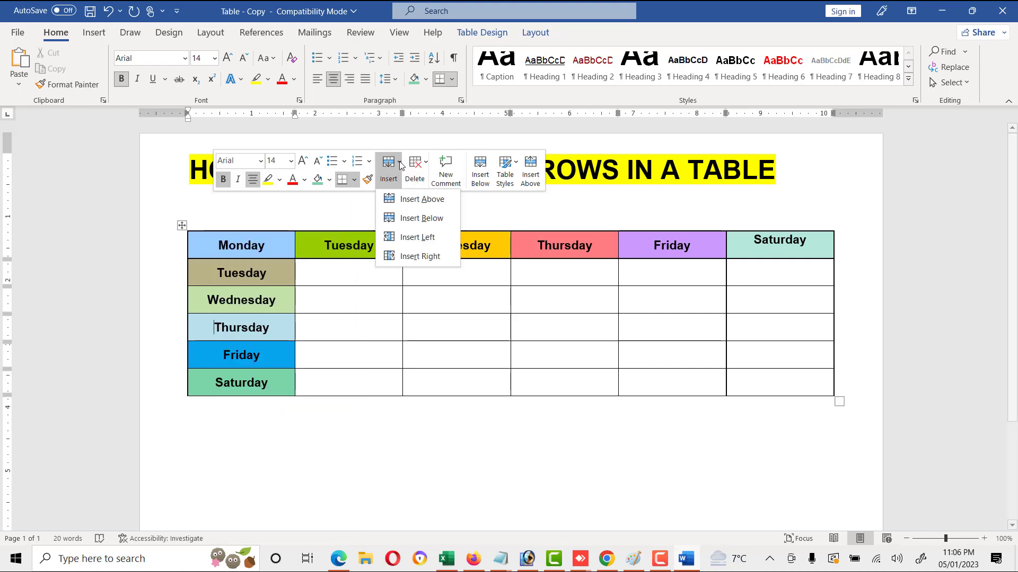
click(403, 218)
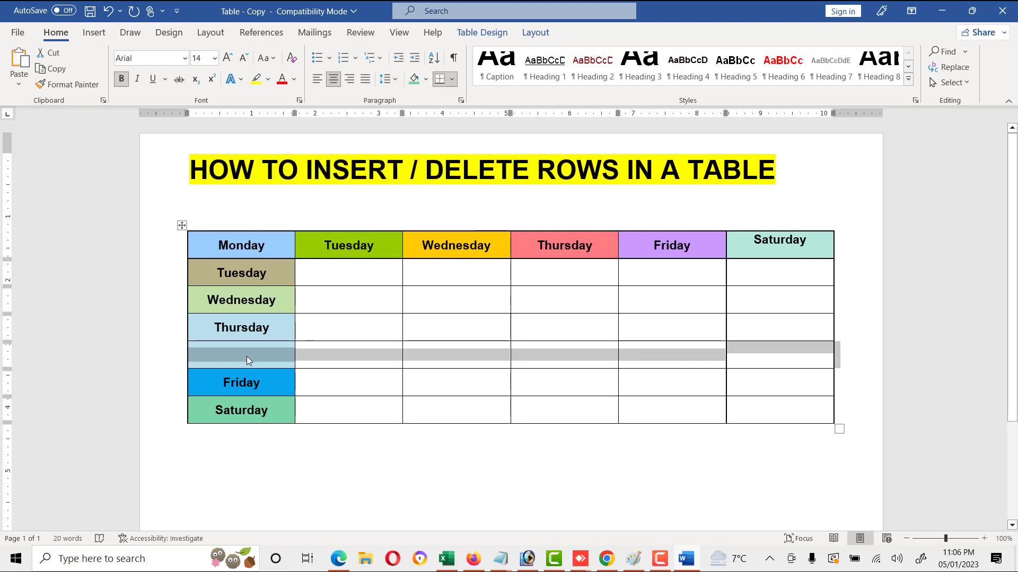
click(226, 354)
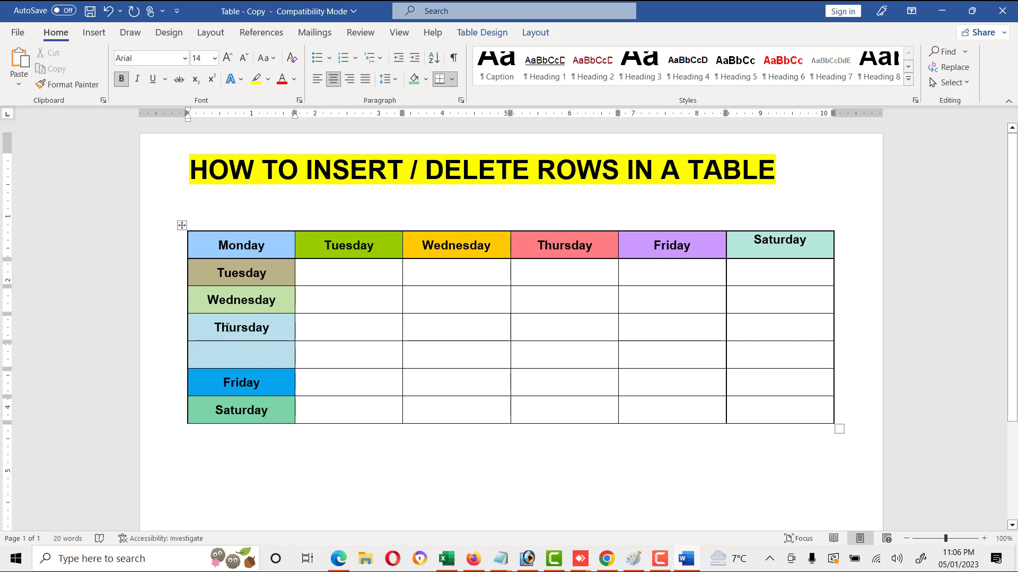
Step: Insert a blank row directly above the Thursday row of the table
right_click(226, 327)
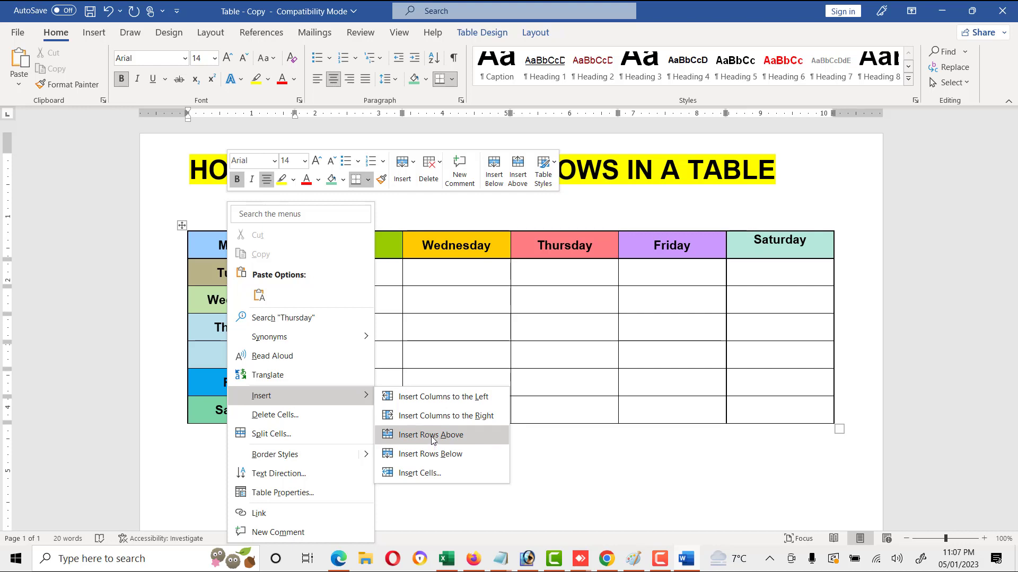
click(416, 168)
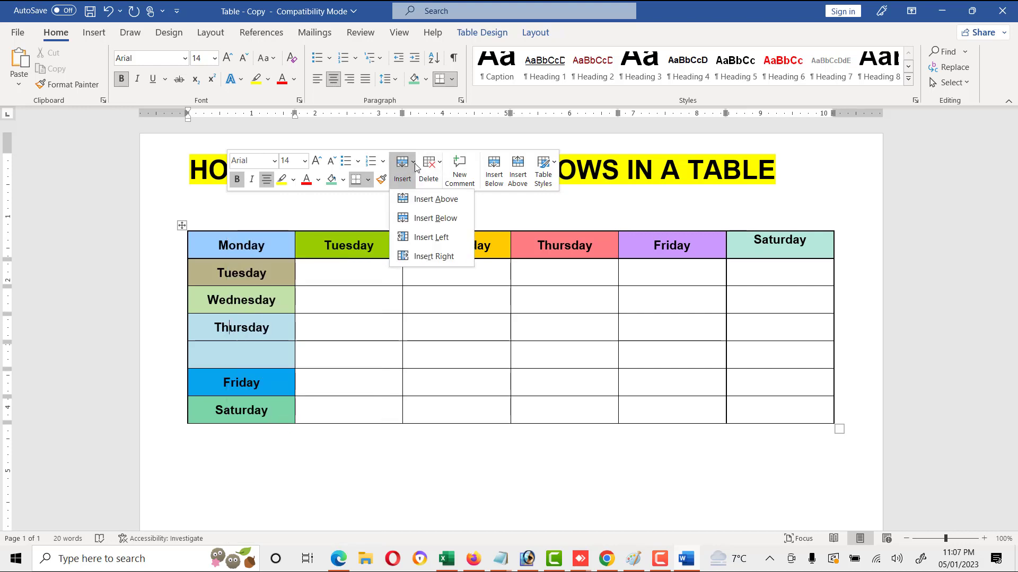
click(434, 201)
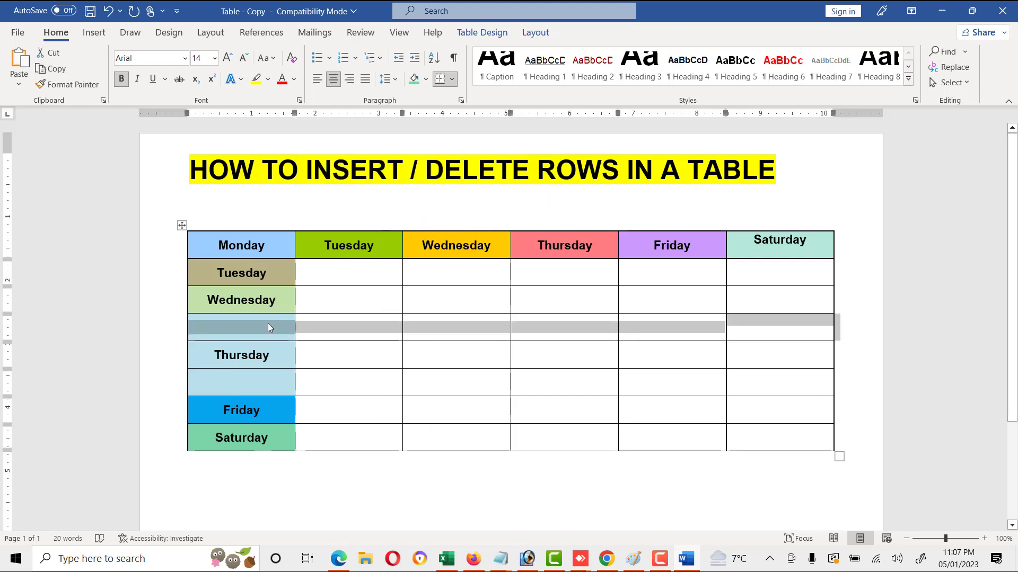
click(268, 324)
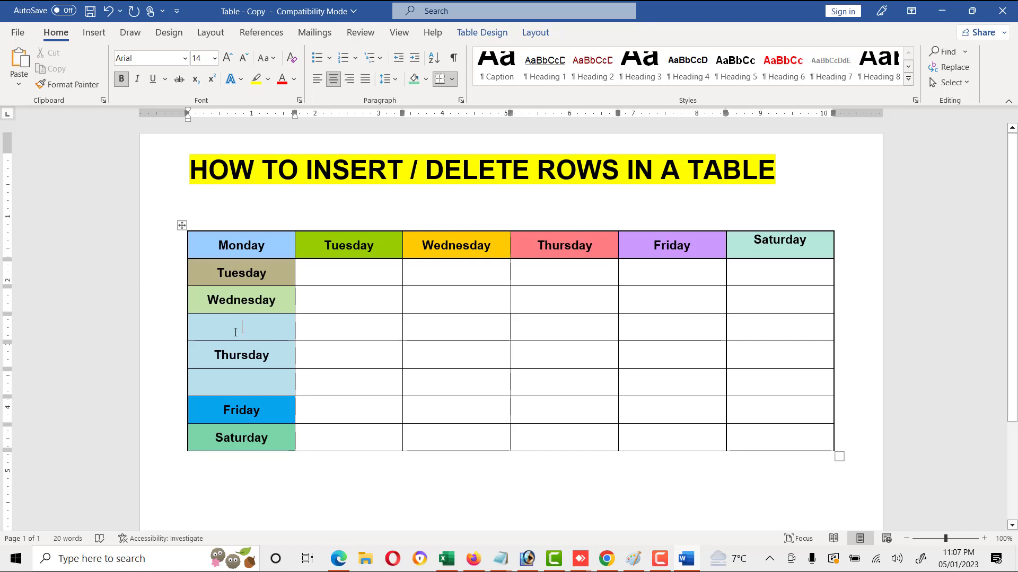
Step: Delete the blank row above Thursday using Delete Cells with the "Delete entire row" option
drag(211, 329, 741, 332)
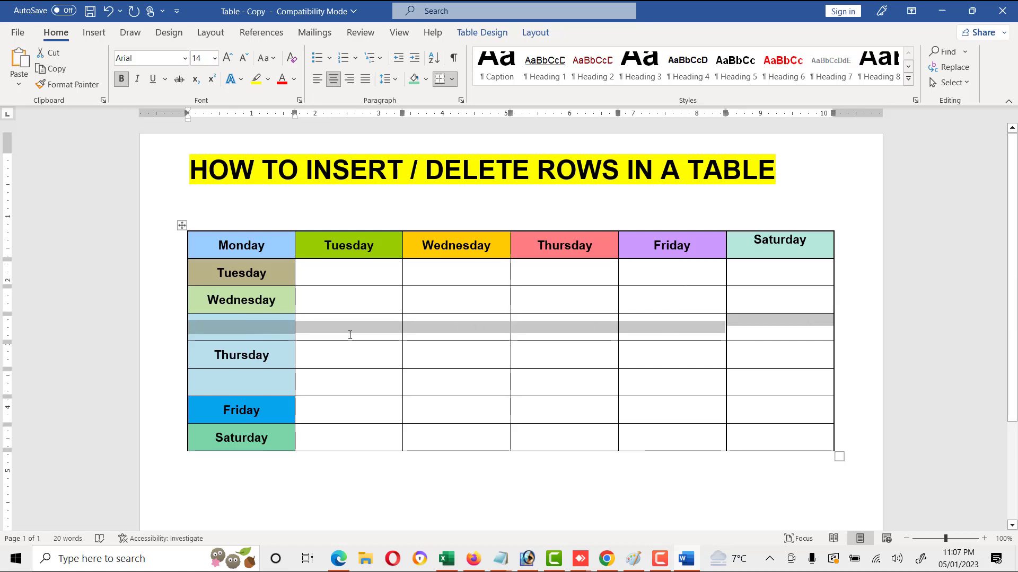
click(273, 327)
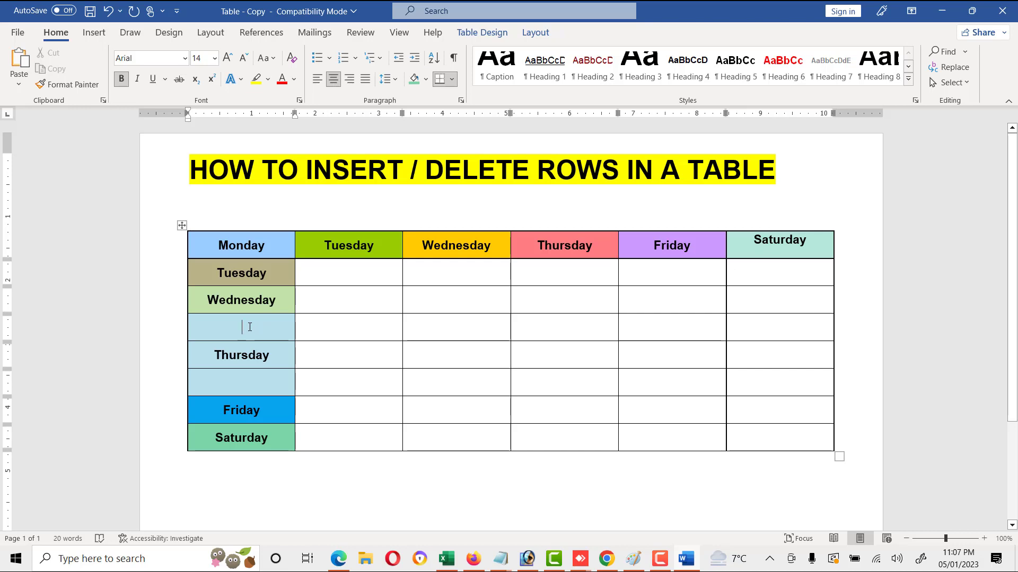
right_click(251, 327)
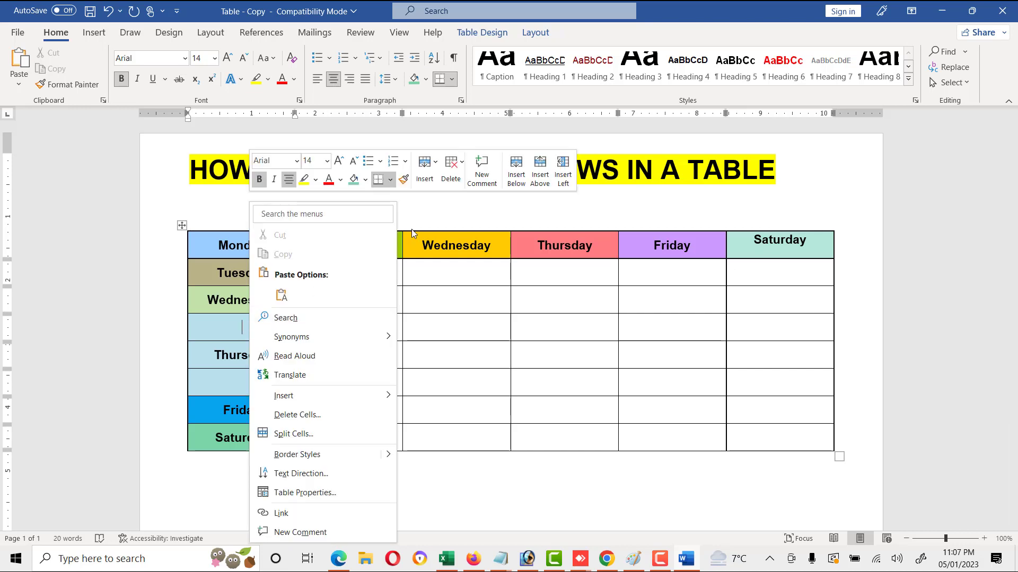
click(314, 415)
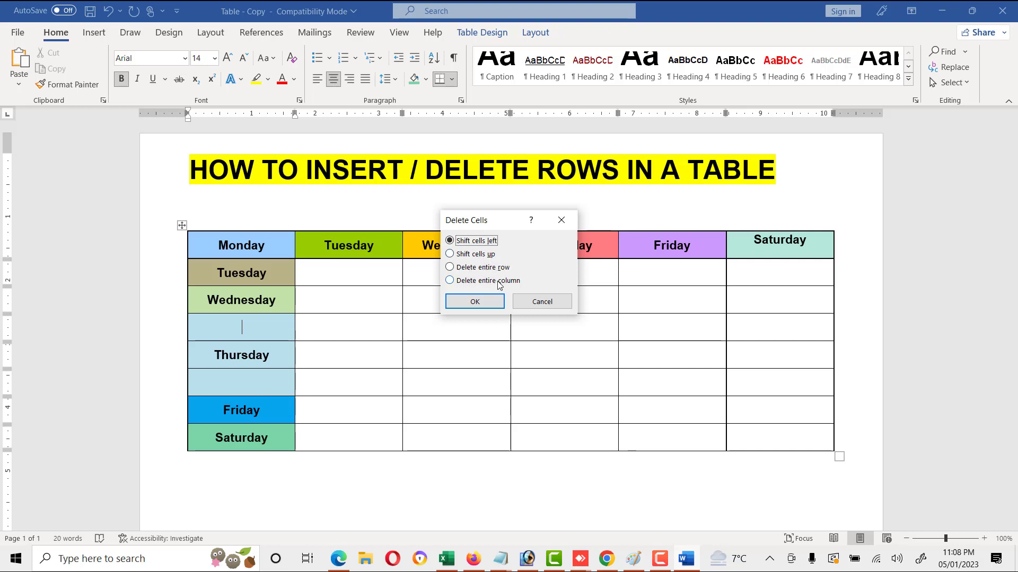
click(470, 269)
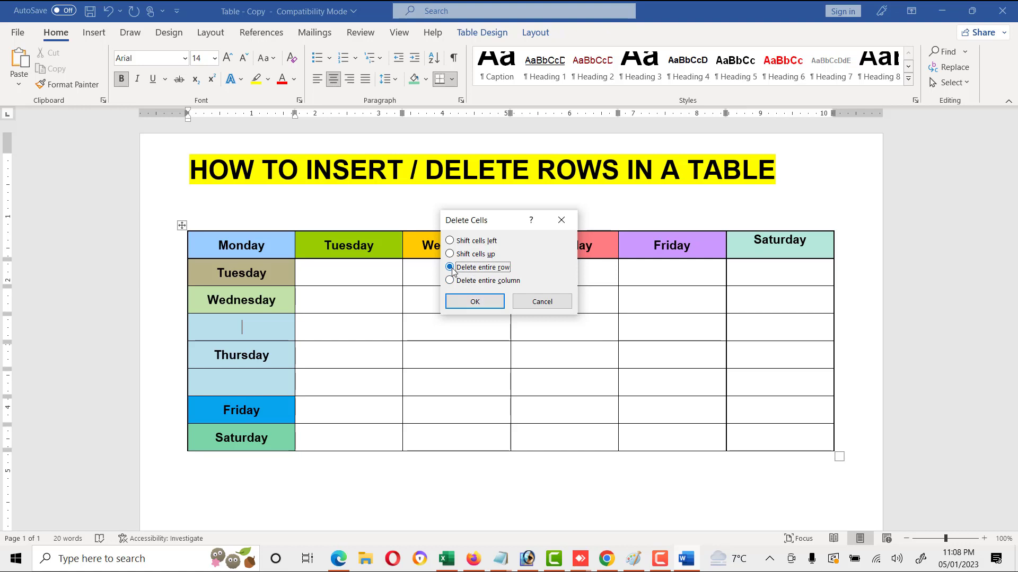
click(465, 301)
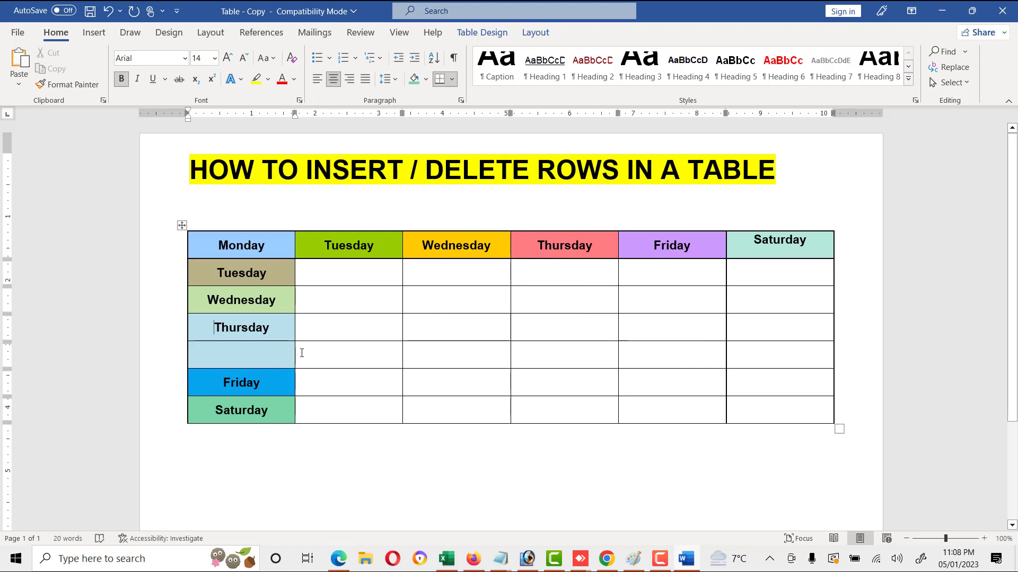
Step: Delete the blank row between Thursday and Friday with the Delete Rows command
right_click(262, 357)
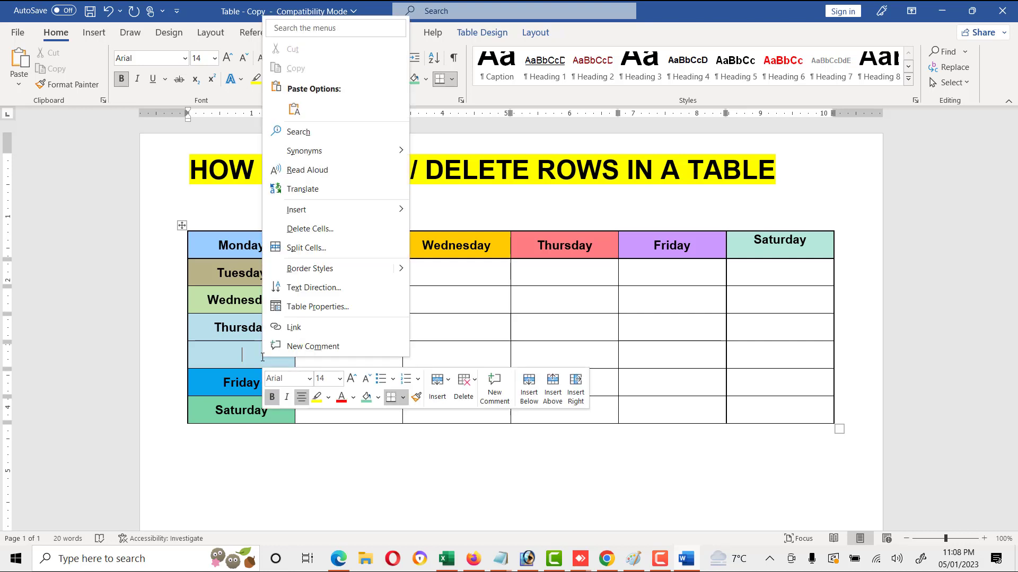
click(475, 383)
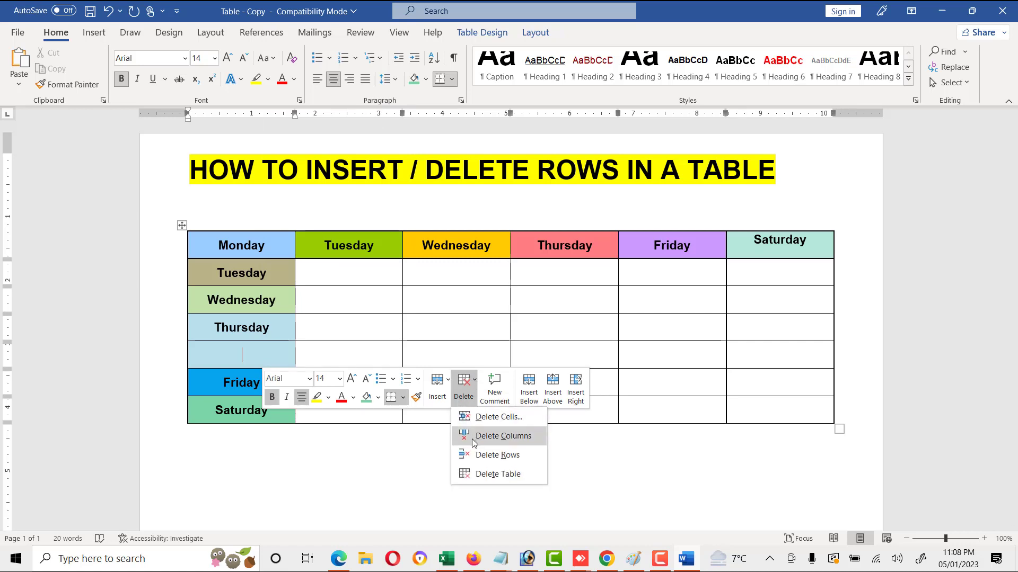
click(508, 459)
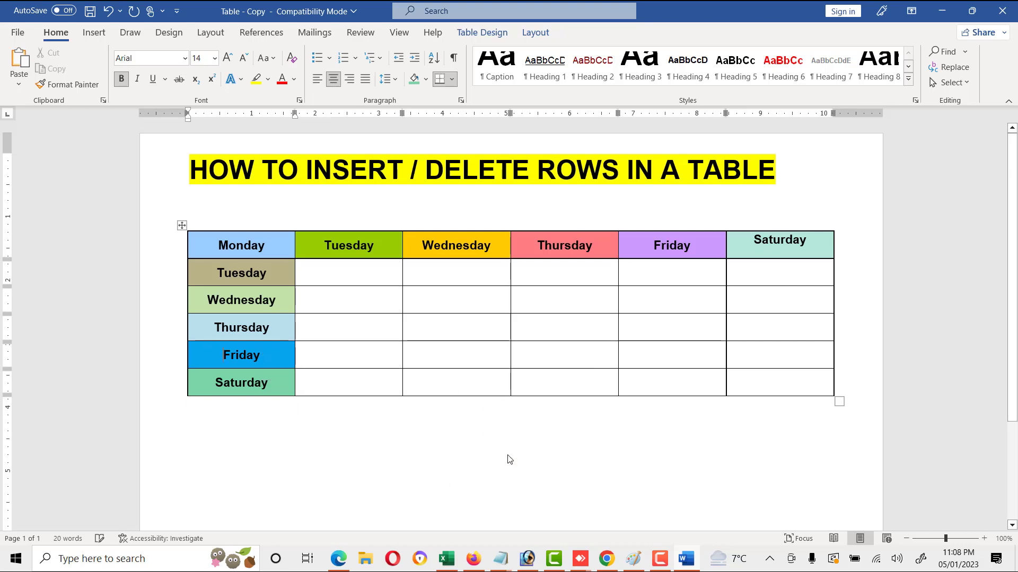